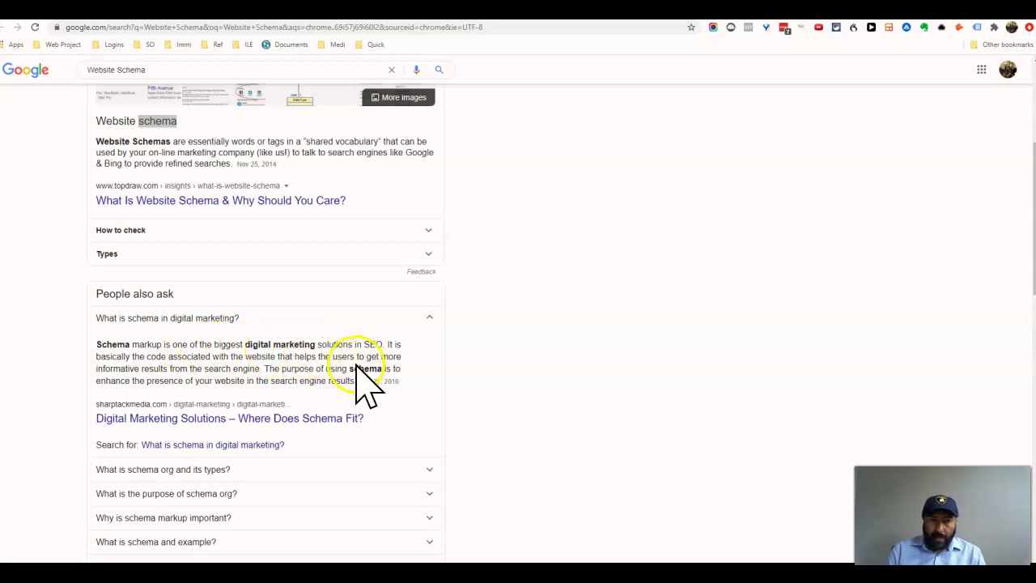
# Highlight the 'Schema markup…' answer in the Website Schema results and switch to the Notepad notes.
pyautogui.scroll(-1, 350, 367)
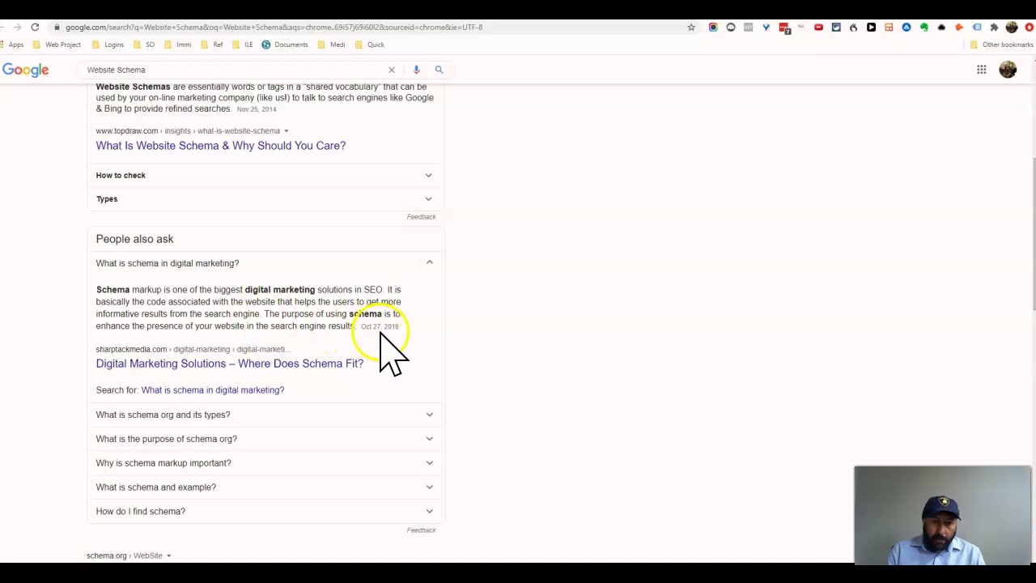
pyautogui.moveTo(354, 326); pyautogui.dragTo(79, 293)
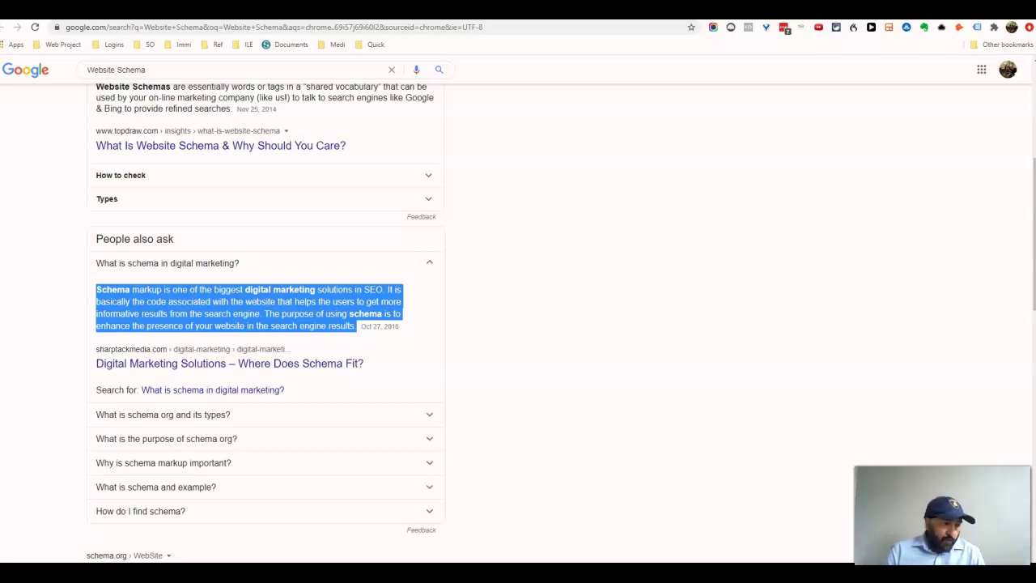
pyautogui.hotkey('alt', 'Tab')
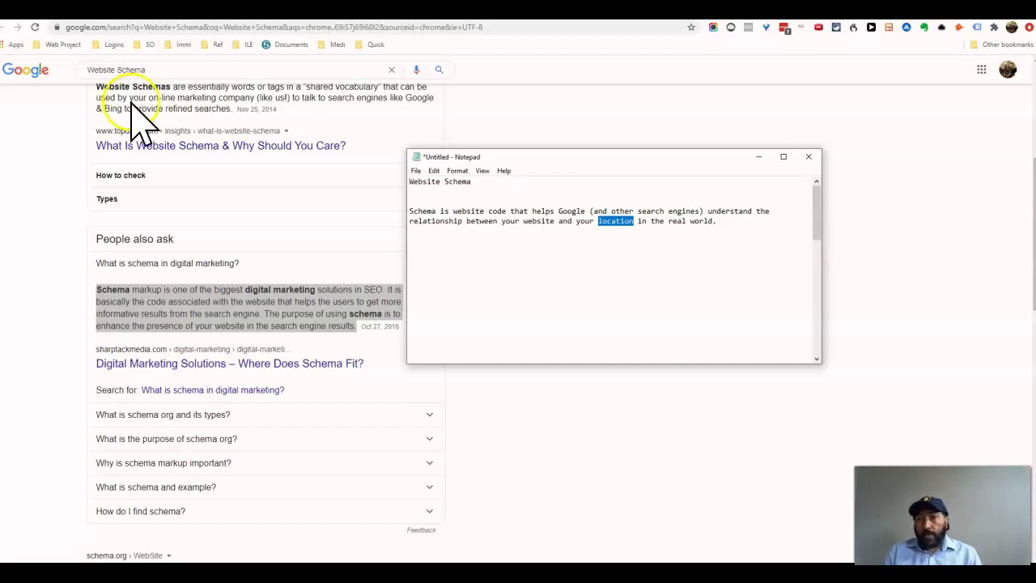
# Minimize the Notepad schema notes to reveal the orthodontist saskatoon results.
pyautogui.click(760, 157)
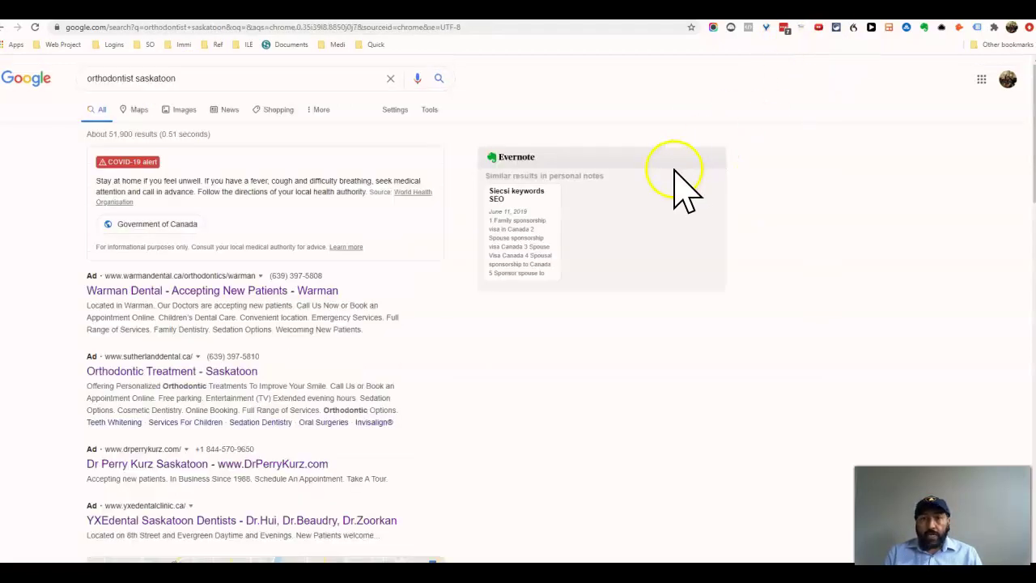
# Re-run the 'orthodontist saskatoon' search and scroll down to the sponsored dental ads.
pyautogui.click(210, 81)
pyautogui.press('Return')
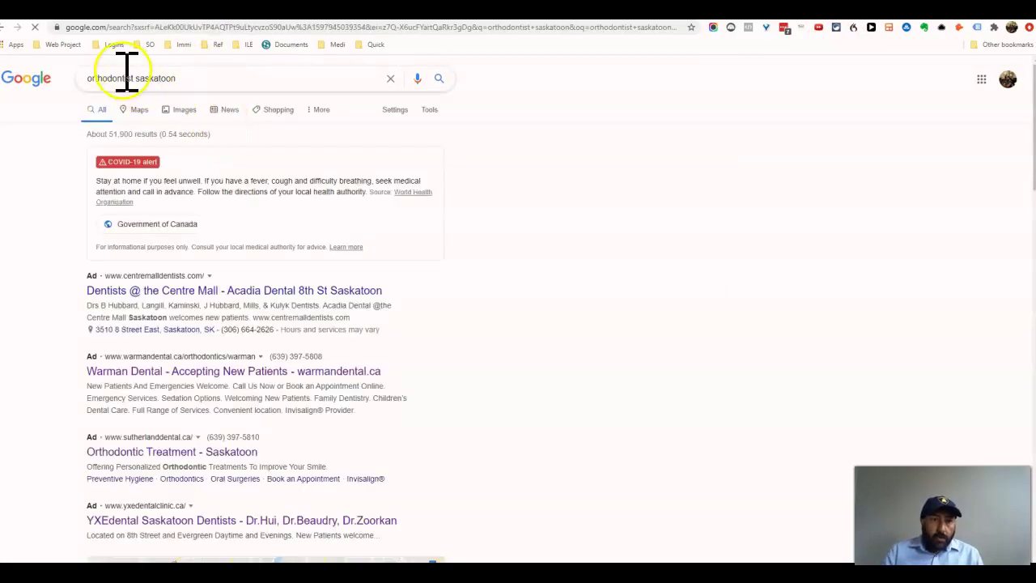
pyautogui.scroll(-1, 347, 258)
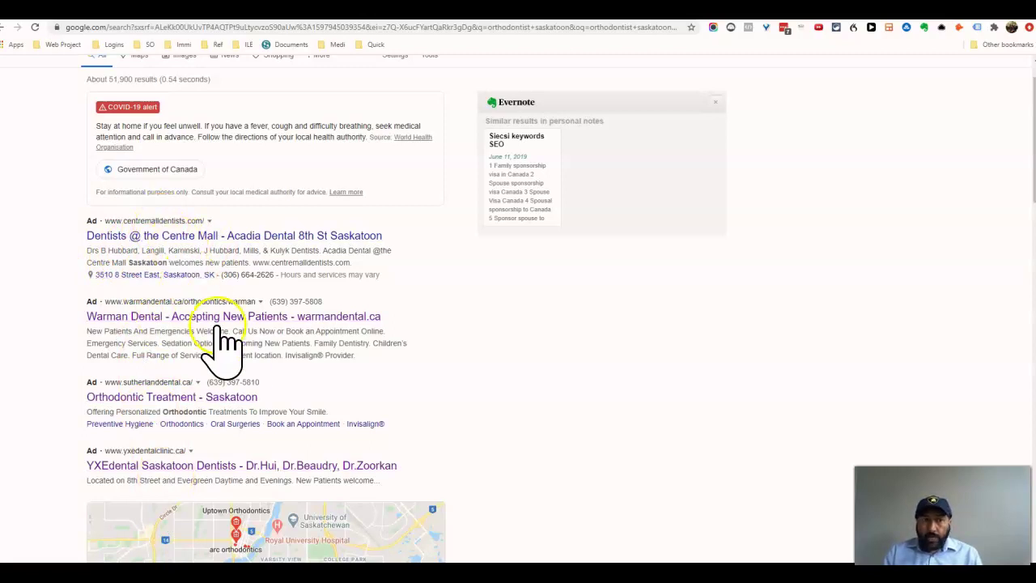
# Open the Acadia Dental ad and another clinic ad in new tabs, then view Acadia Dental.
pyautogui.rightClick(204, 236)
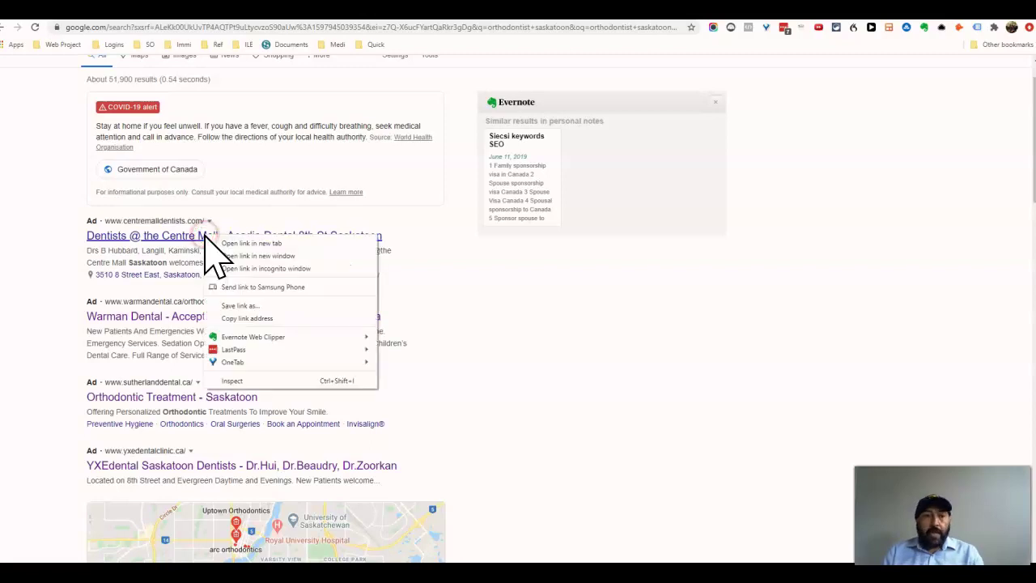
pyautogui.click(233, 243)
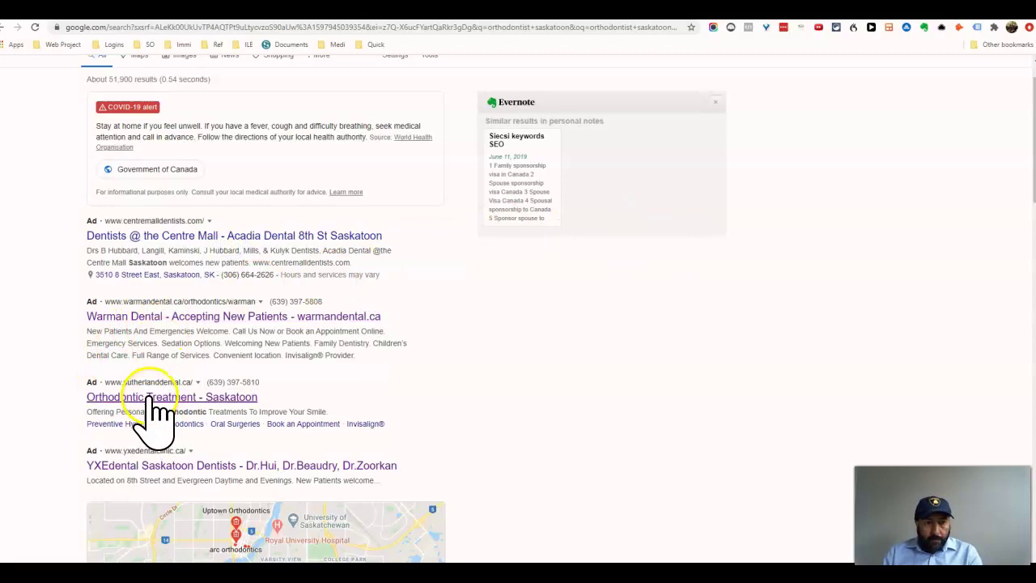
pyautogui.keyDown('ctrl'); pyautogui.click(158, 468); pyautogui.keyUp('ctrl')
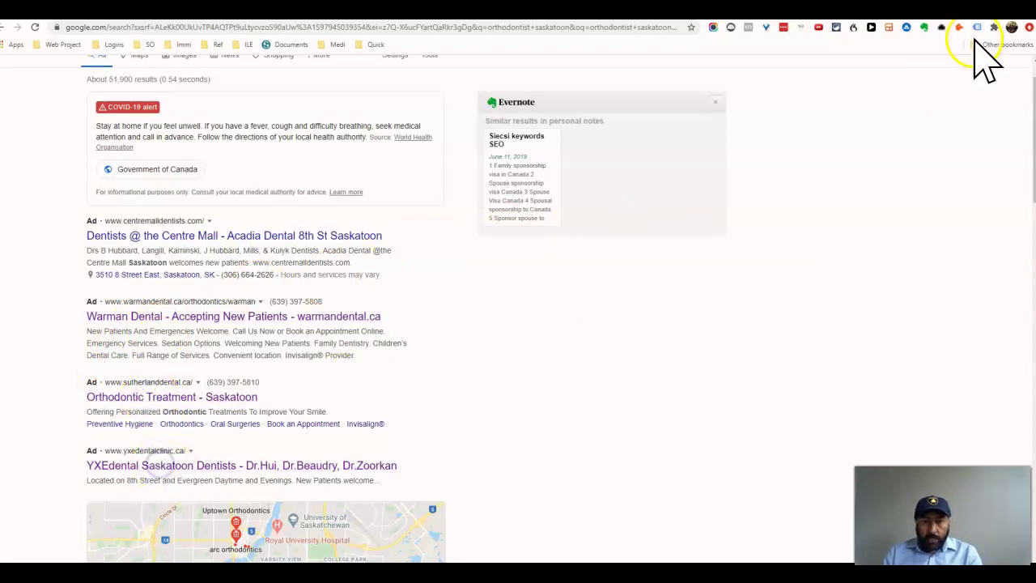
pyautogui.click(891, 10)
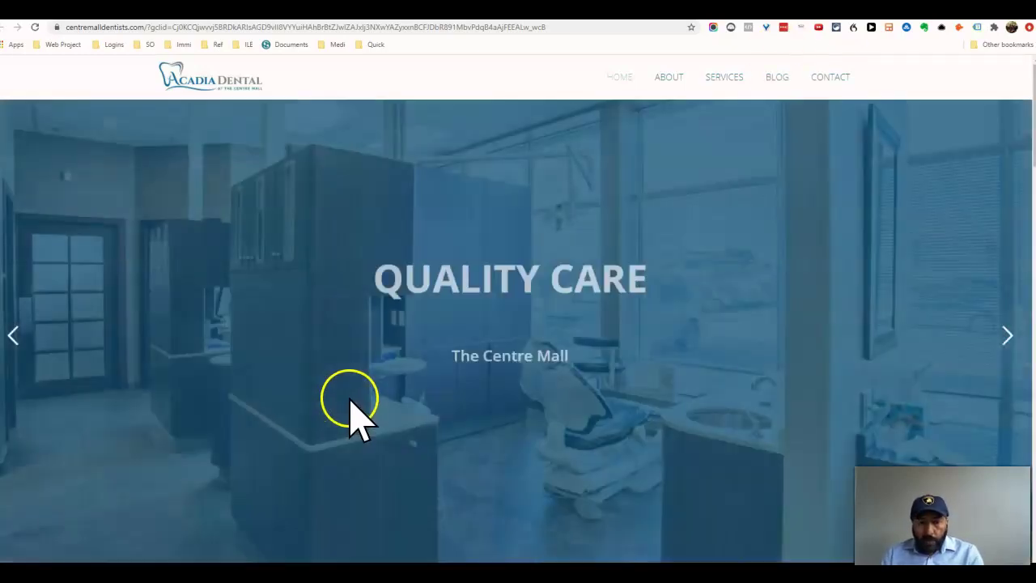
# Search Acadia Dental's page source for LD+JSON and select the WebSite schema script block.
pyautogui.rightClick(312, 422)
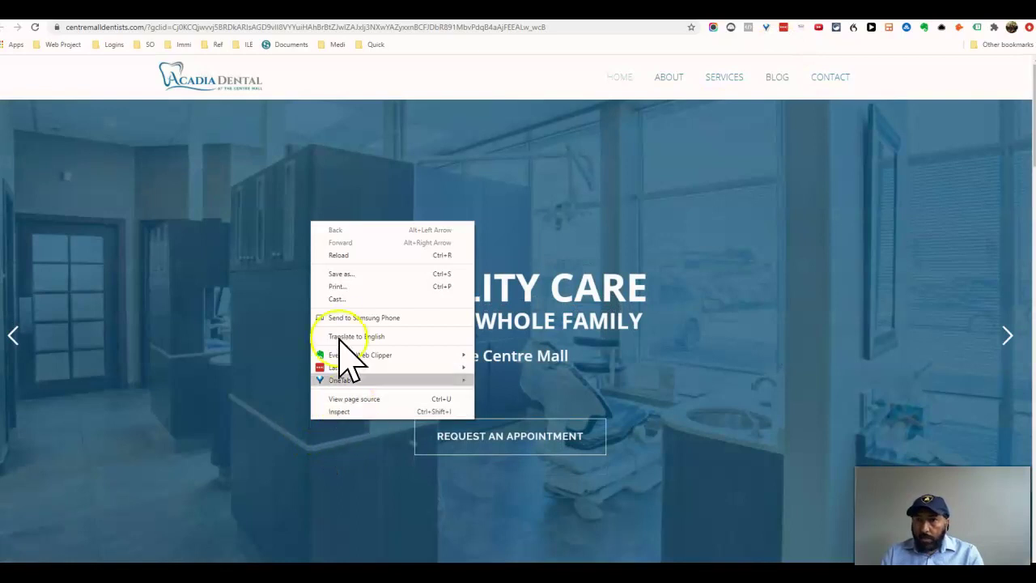
pyautogui.click(348, 399)
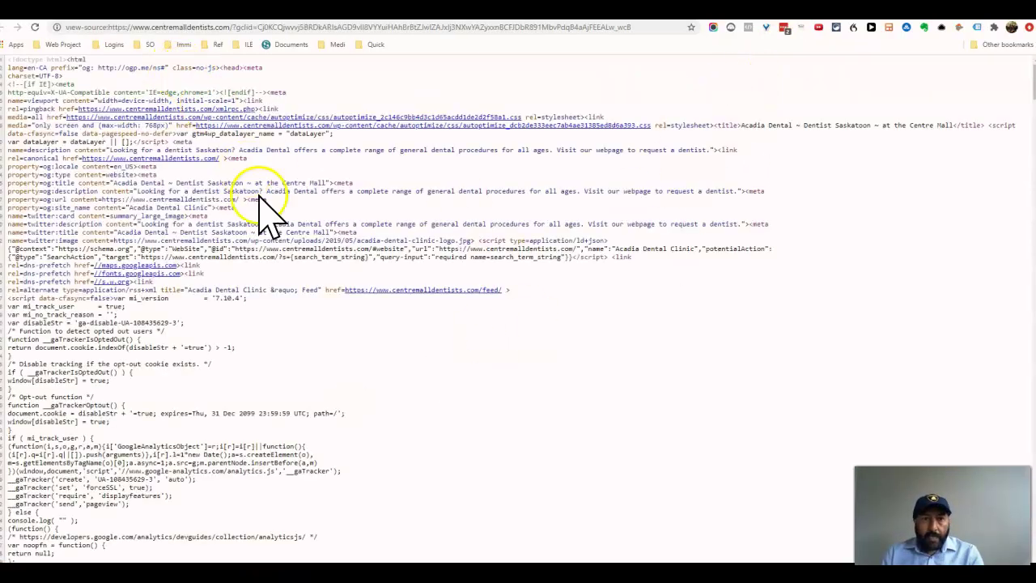
pyautogui.hotkey('ctrl', 'f')
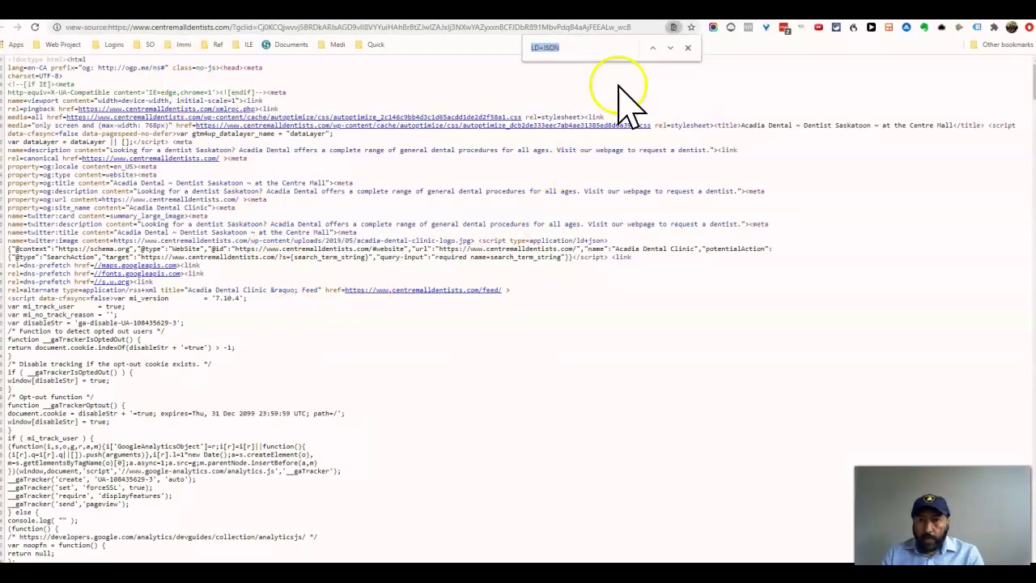
pyautogui.click(670, 49)
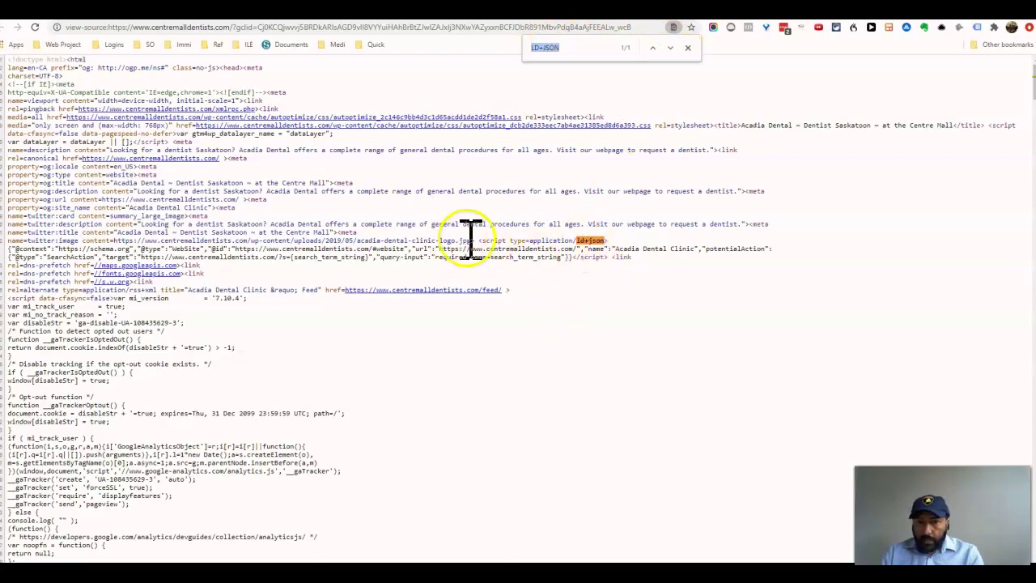
pyautogui.moveTo(476, 240)
pyautogui.mouseDown()
pyautogui.moveTo(519, 263)
pyautogui.moveTo(639, 267)
pyautogui.mouseUp()
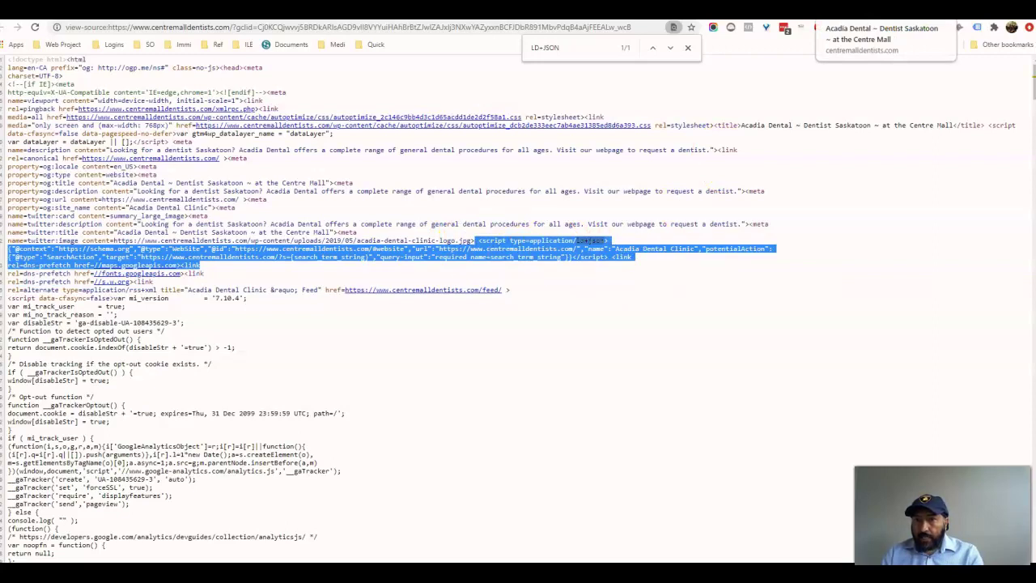
pyautogui.click(842, 9)
# Open the YXEdental ad in a new tab and go to the YXE Dental website.
pyautogui.click(874, 10)
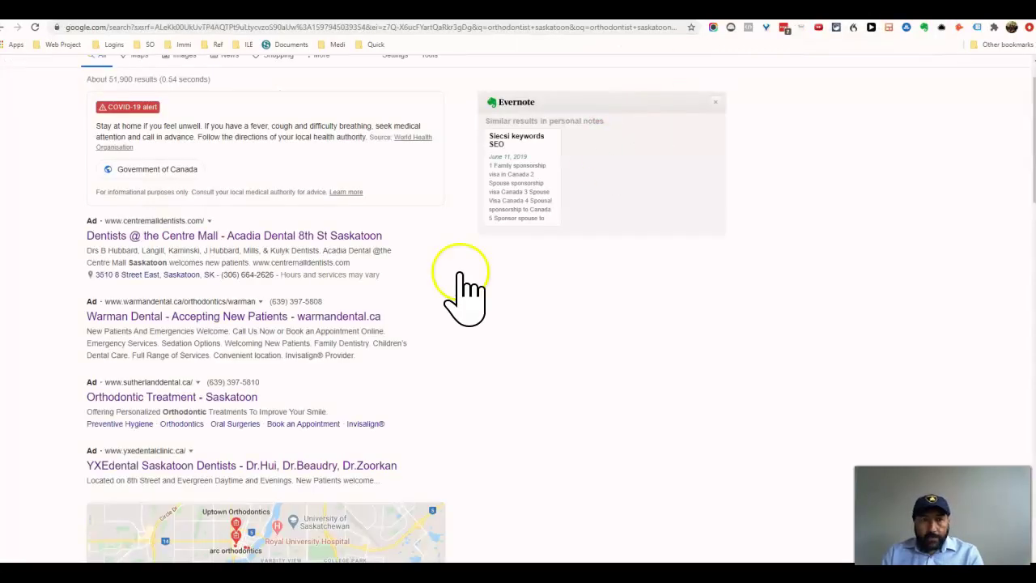
pyautogui.scroll(-1, 257, 449)
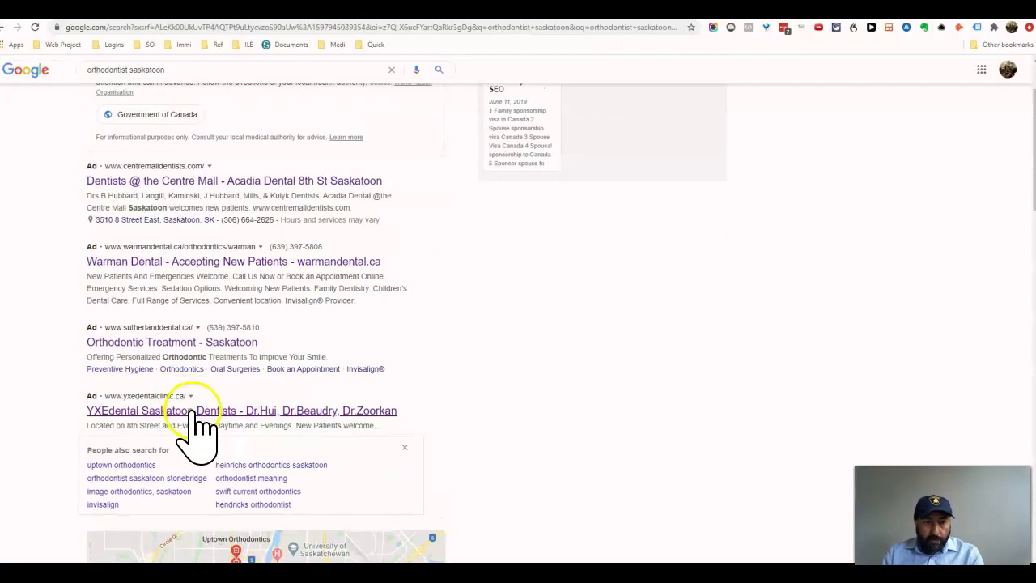
pyautogui.rightClick(194, 413)
pyautogui.click(235, 419)
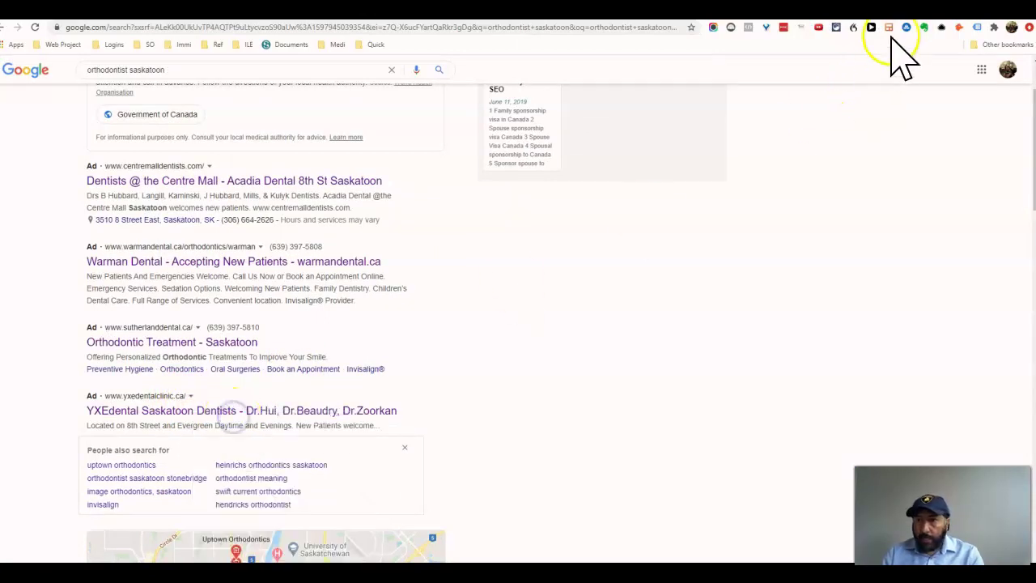
pyautogui.click(886, 10)
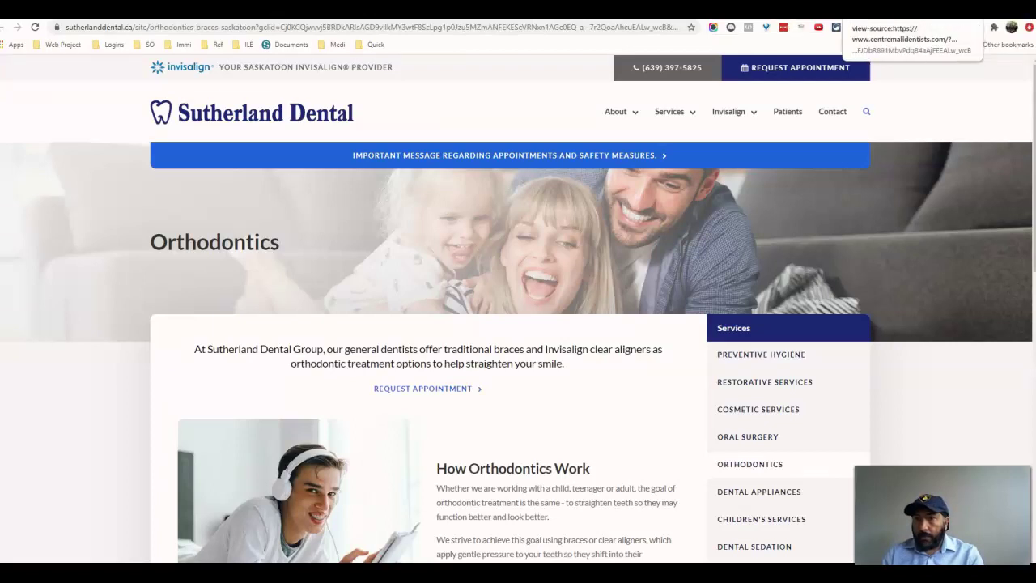
pyautogui.click(866, 10)
pyautogui.click(890, 10)
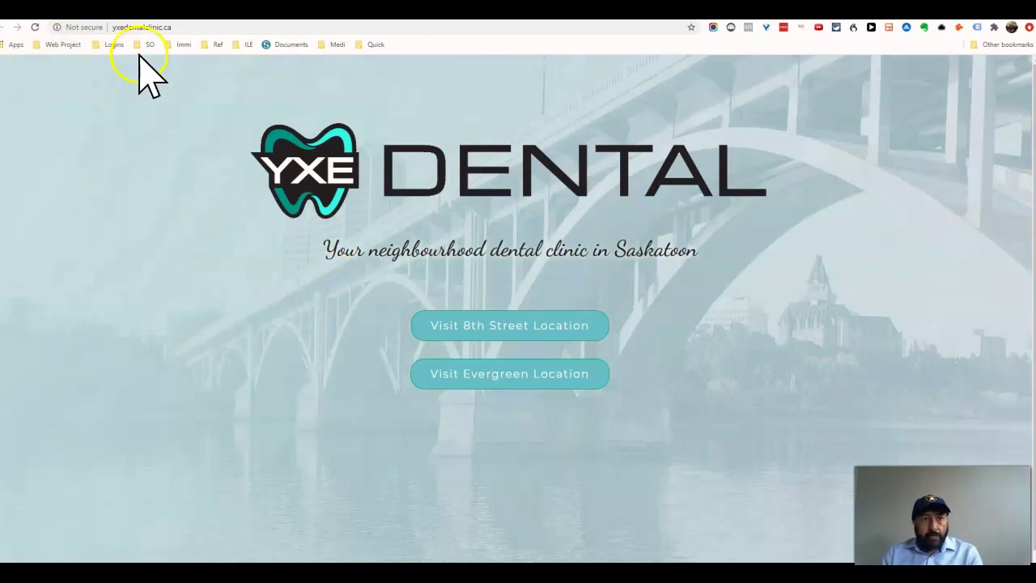
# Search YXE Dental's page source for LD+JSON, finding no matches, then return to Acadia Dental.
pyautogui.rightClick(216, 380)
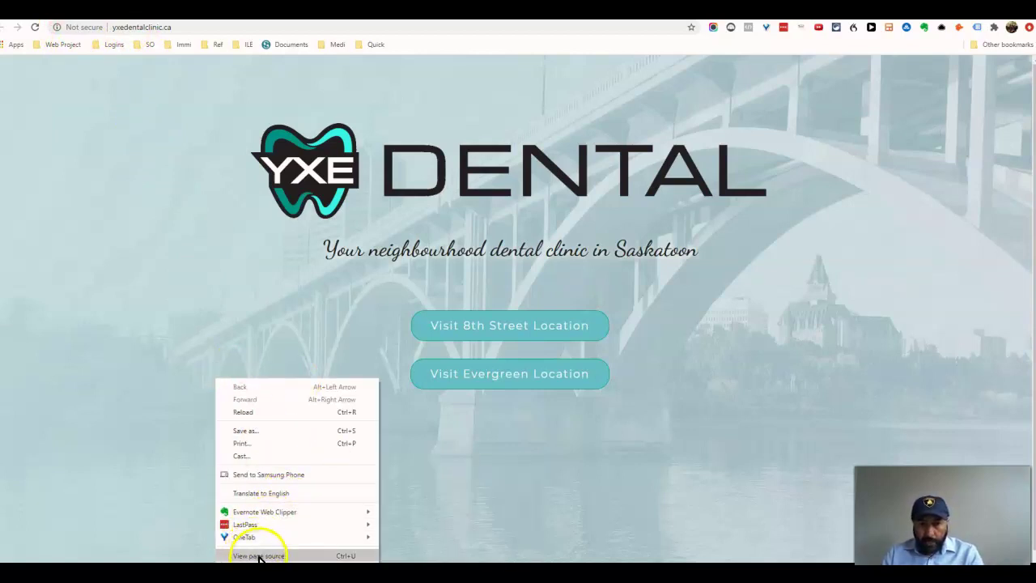
pyautogui.click(257, 557)
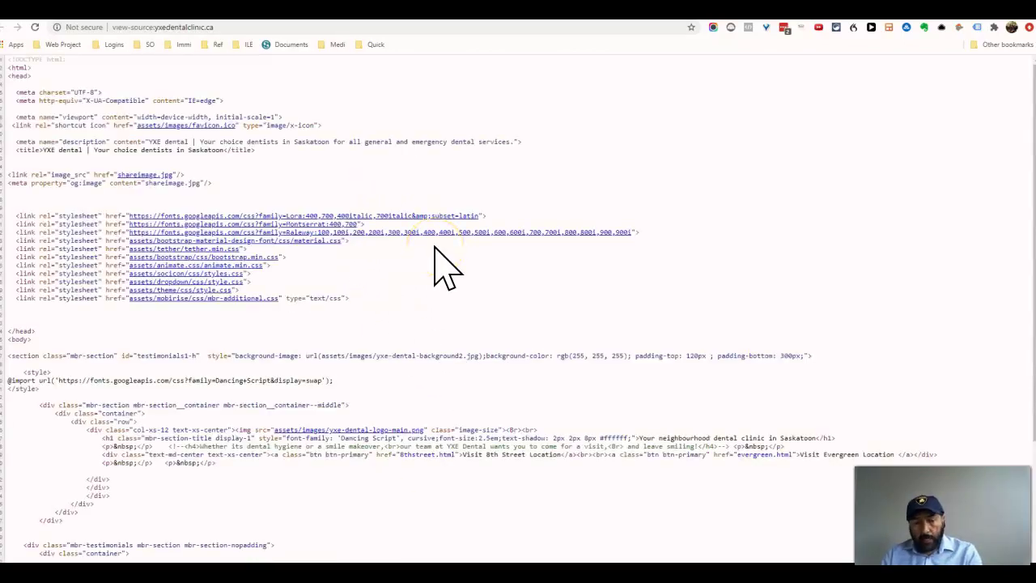
pyautogui.hotkey('ctrl', 'f')
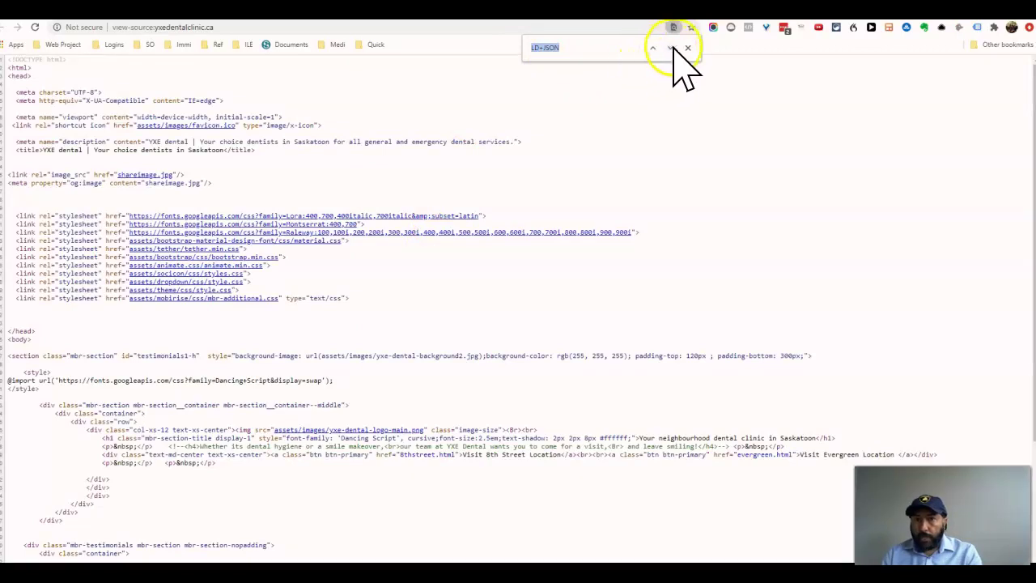
pyautogui.click(671, 48)
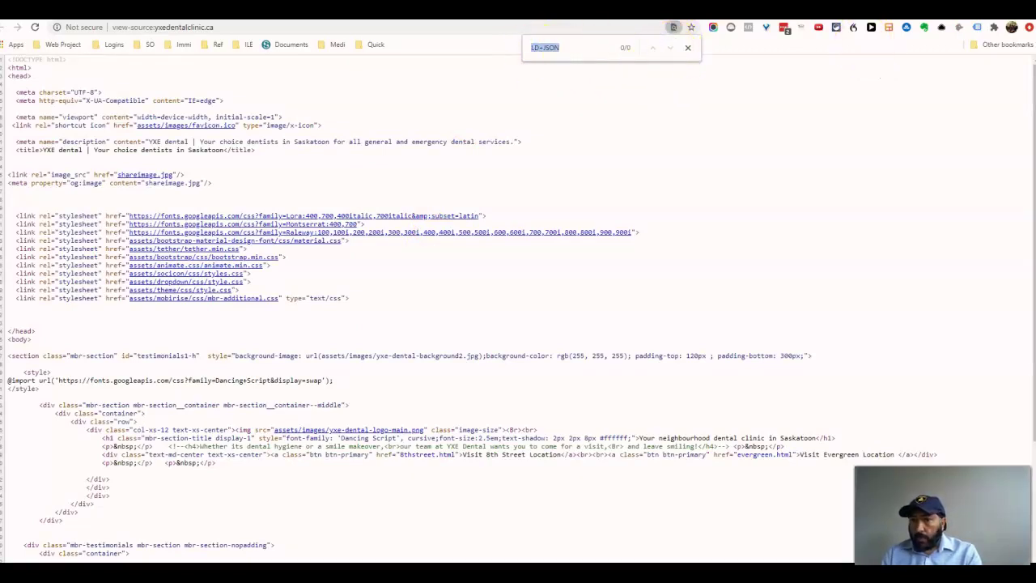
pyautogui.click(891, 10)
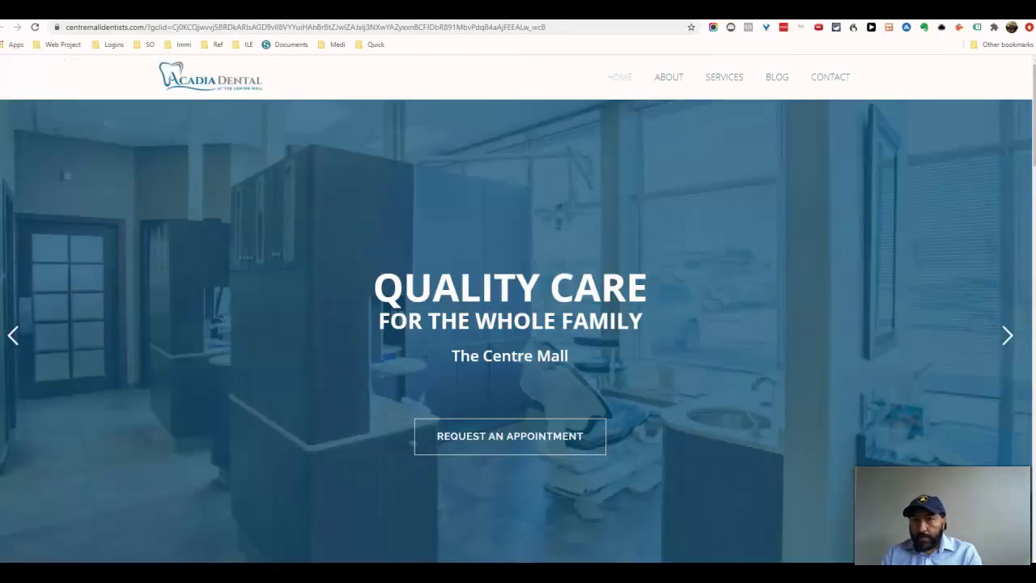
pyautogui.click(814, 10)
pyautogui.click(590, 257)
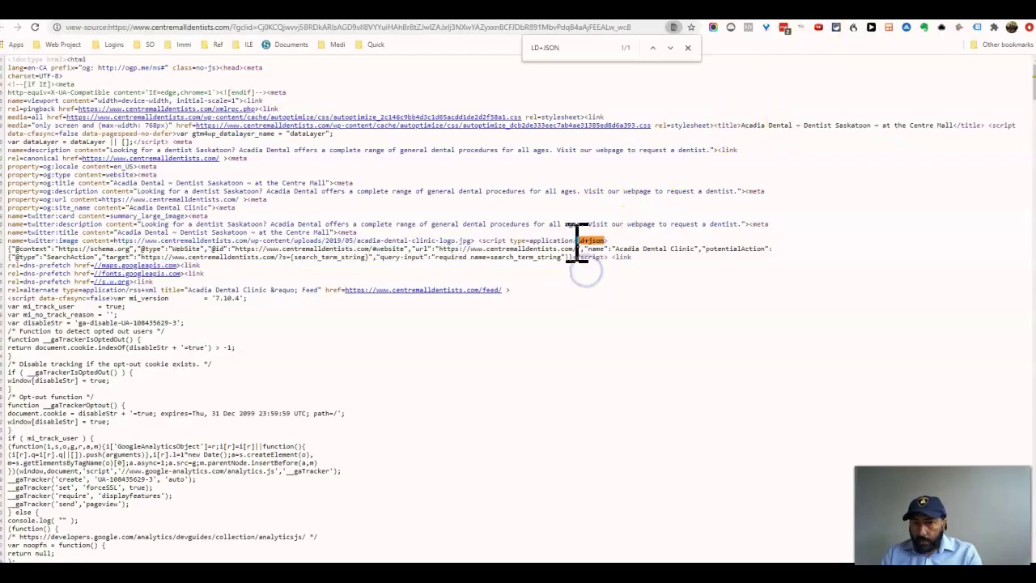
pyautogui.hotkey('ctrl', 'Tab')
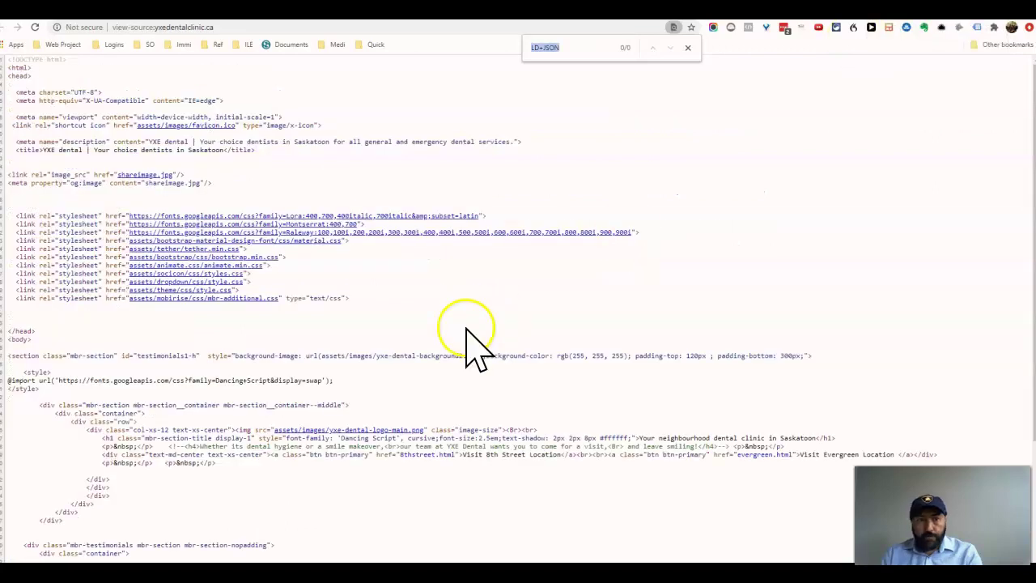
pyautogui.click(674, 49)
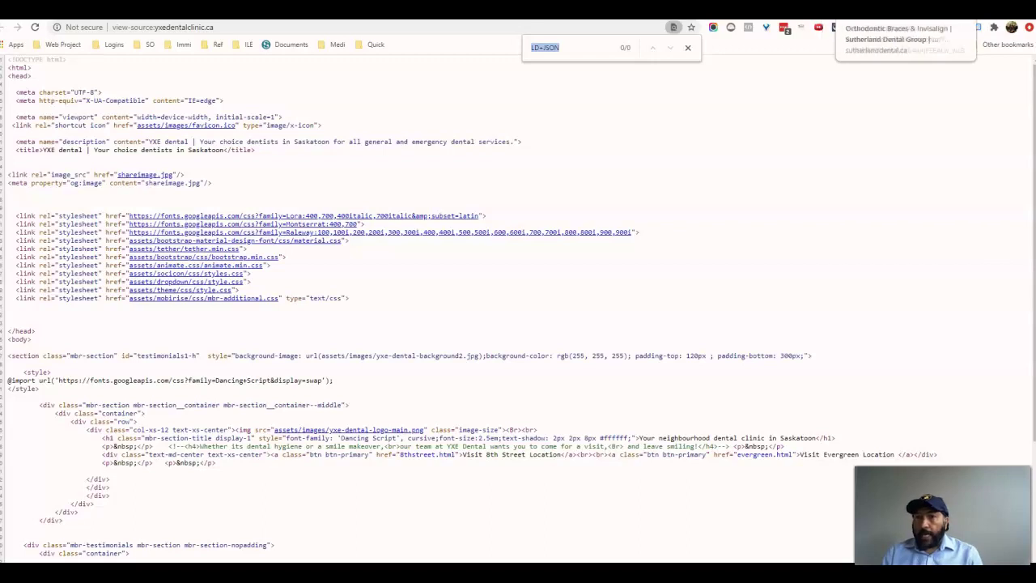
pyautogui.click(899, 10)
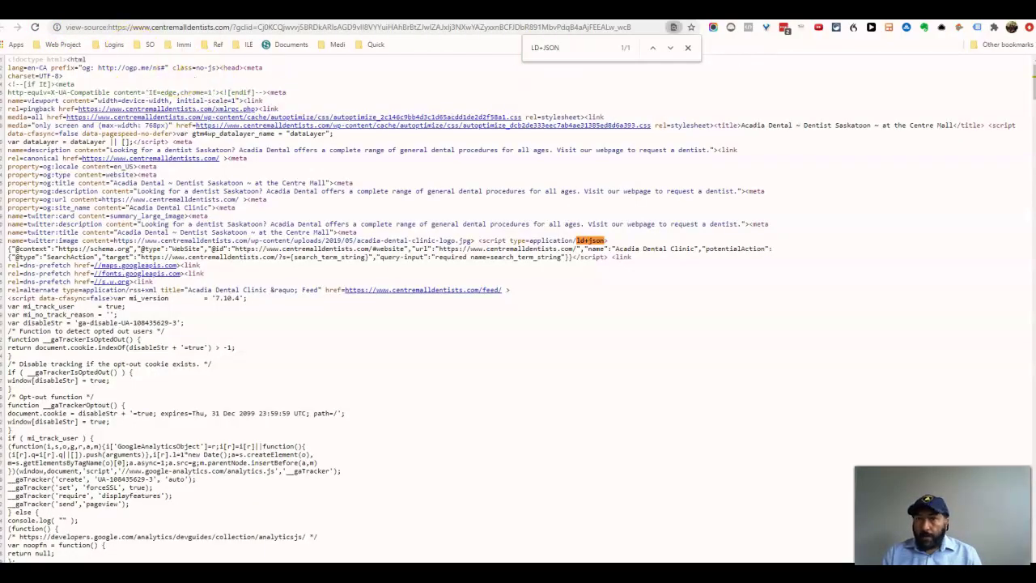
pyautogui.hotkey('ctrl', 'w')
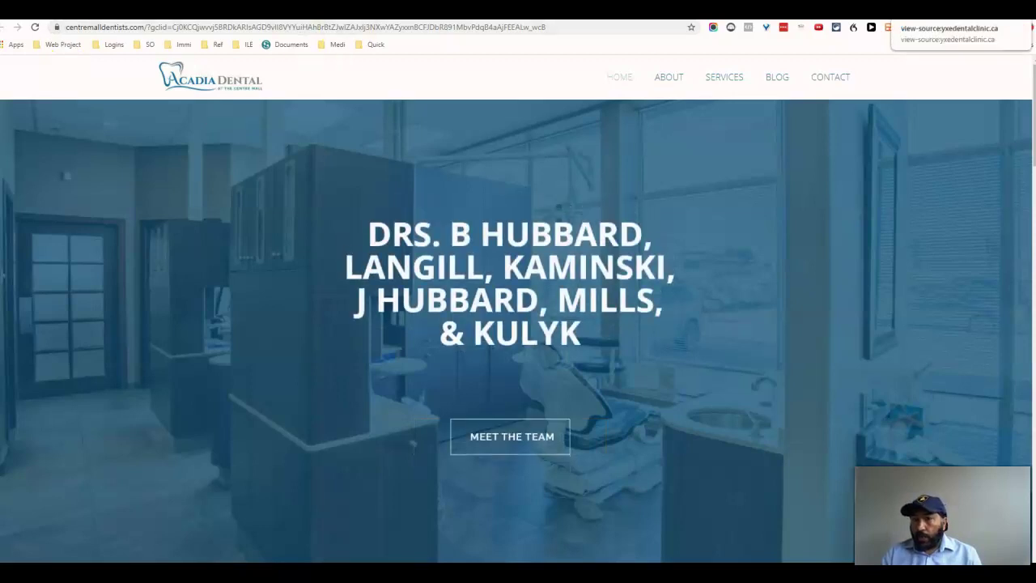
# Bring the Notepad schema notes forward and scroll to the sample JSON-LD script.
pyautogui.click(328, 332)
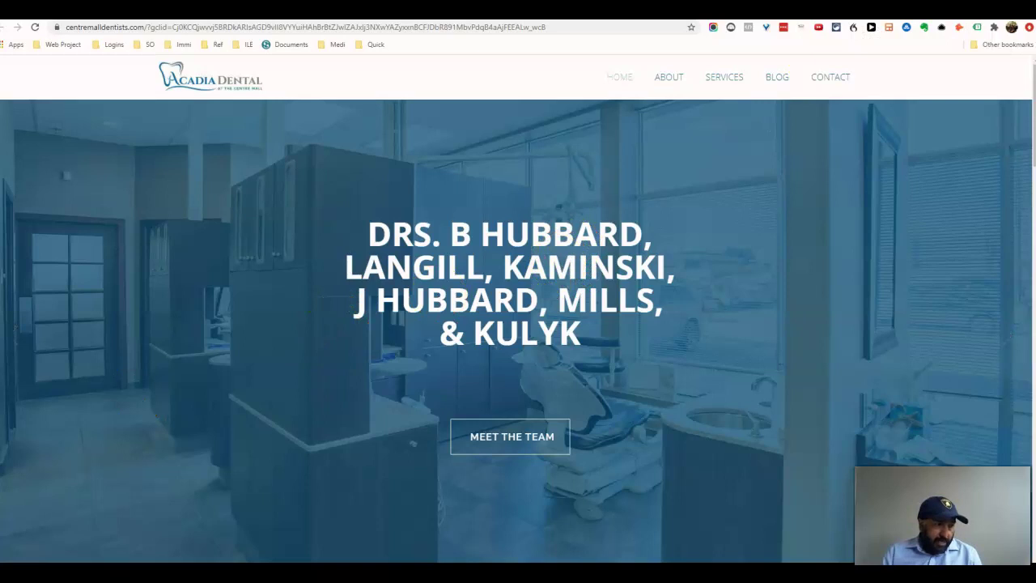
pyautogui.hotkey('alt', 'Tab')
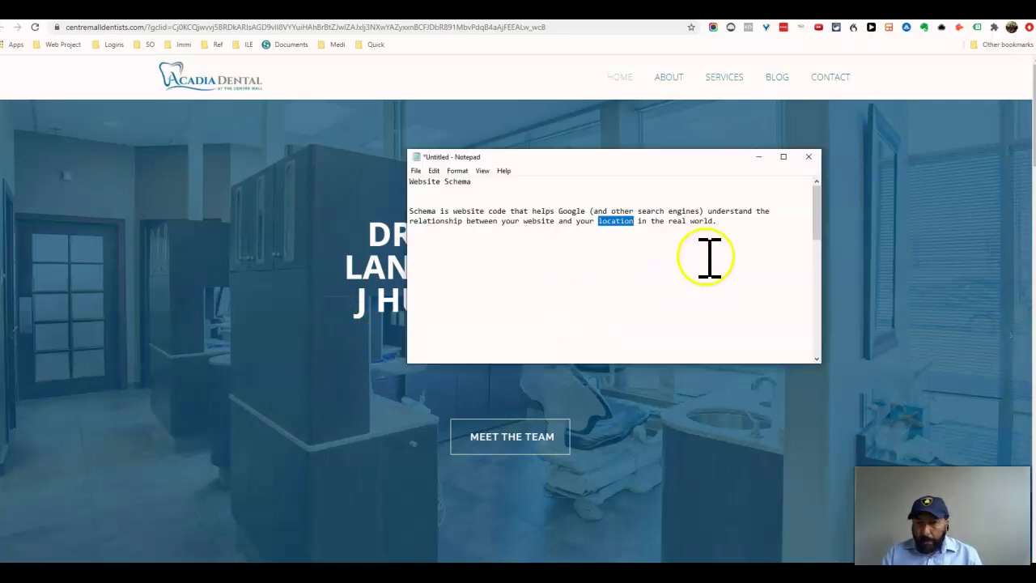
pyautogui.moveTo(816, 212); pyautogui.dragTo(822, 280)
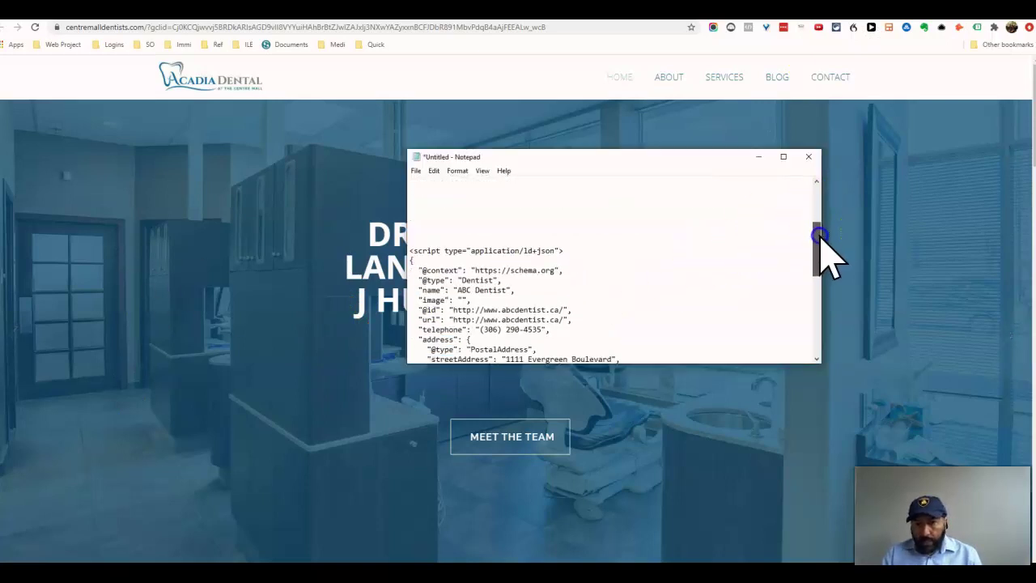
# Resize the Notepad window larger so the full ABC Dentist schema is visible.
pyautogui.click(783, 156)
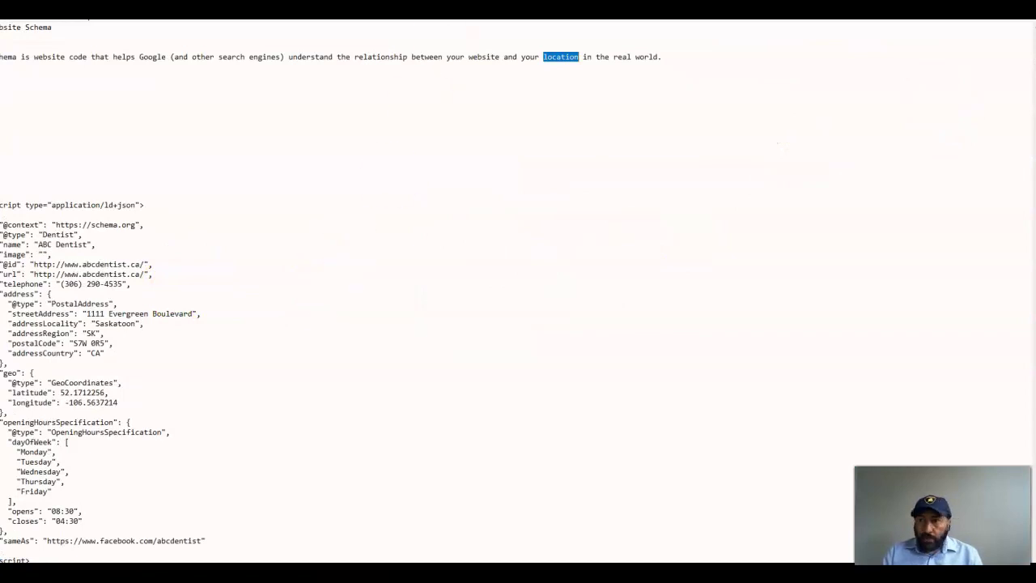
pyautogui.moveTo(636, 8); pyautogui.dragTo(636, 158)
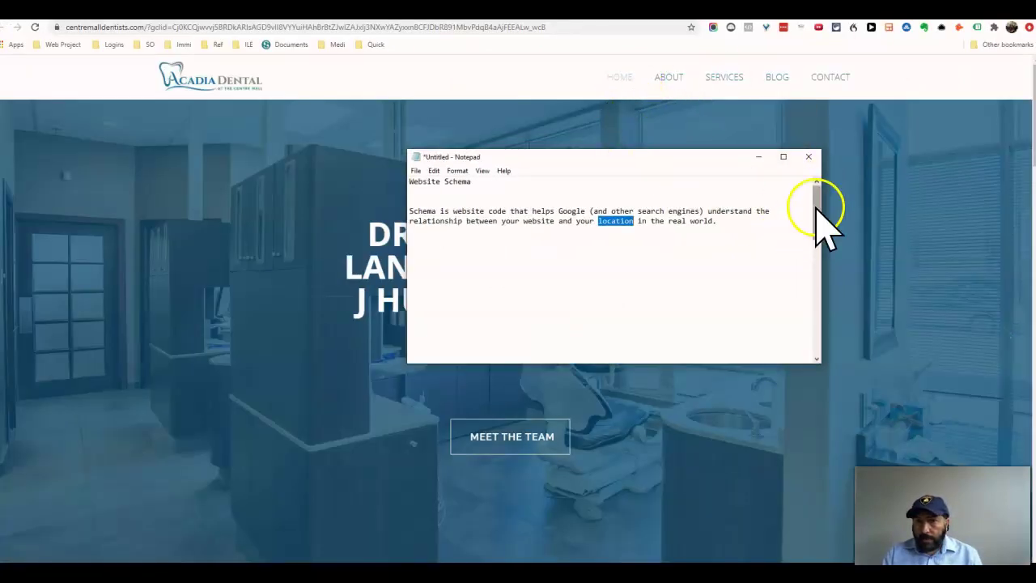
pyautogui.moveTo(407, 364); pyautogui.dragTo(213, 377)
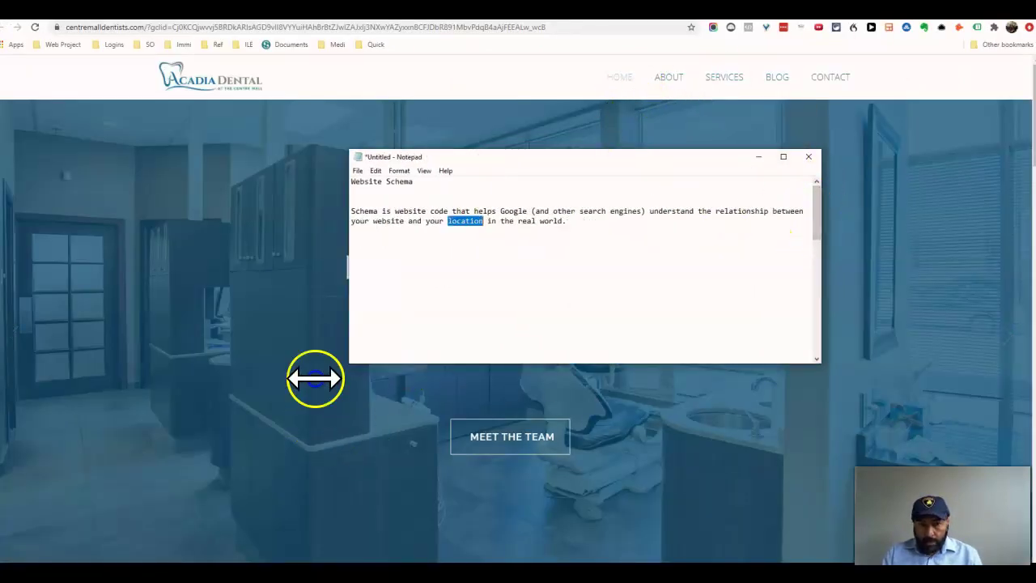
pyautogui.moveTo(821, 201); pyautogui.dragTo(824, 252)
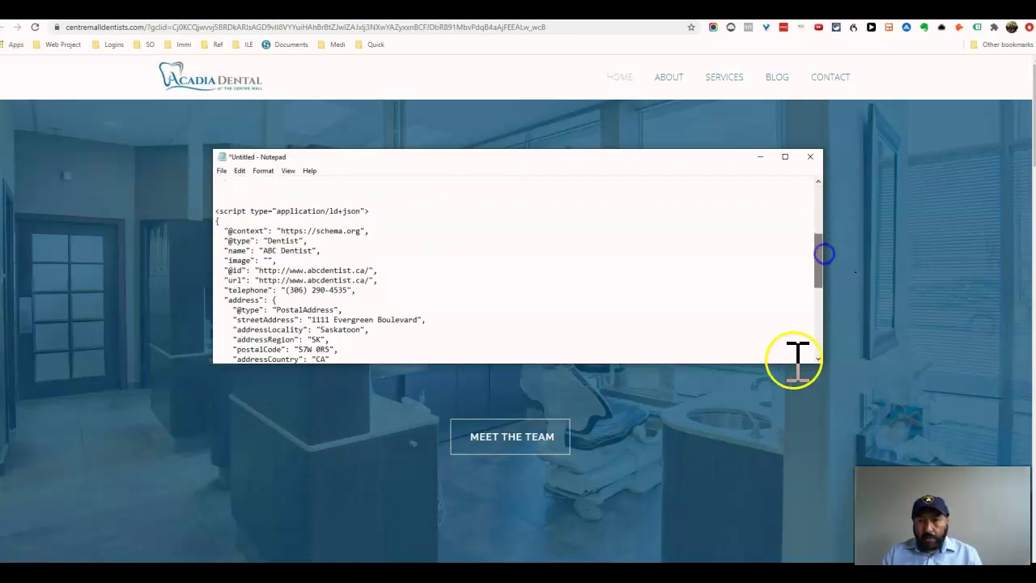
pyautogui.moveTo(750, 364); pyautogui.dragTo(757, 531)
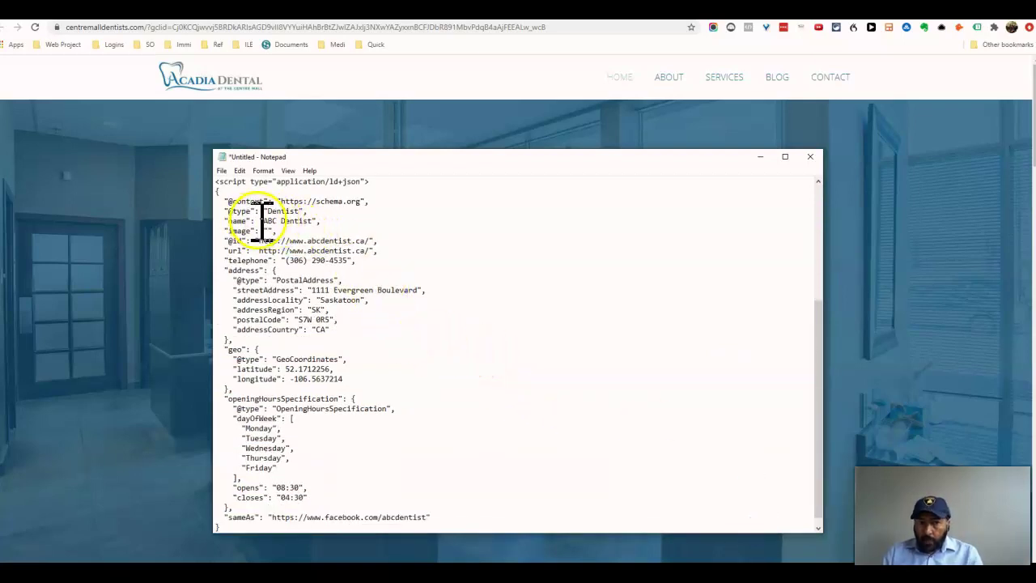
# Highlight the 'ABC Dentist' name and the geo latitude/longitude lines, then return to Chrome.
pyautogui.moveTo(263, 220); pyautogui.dragTo(314, 220)
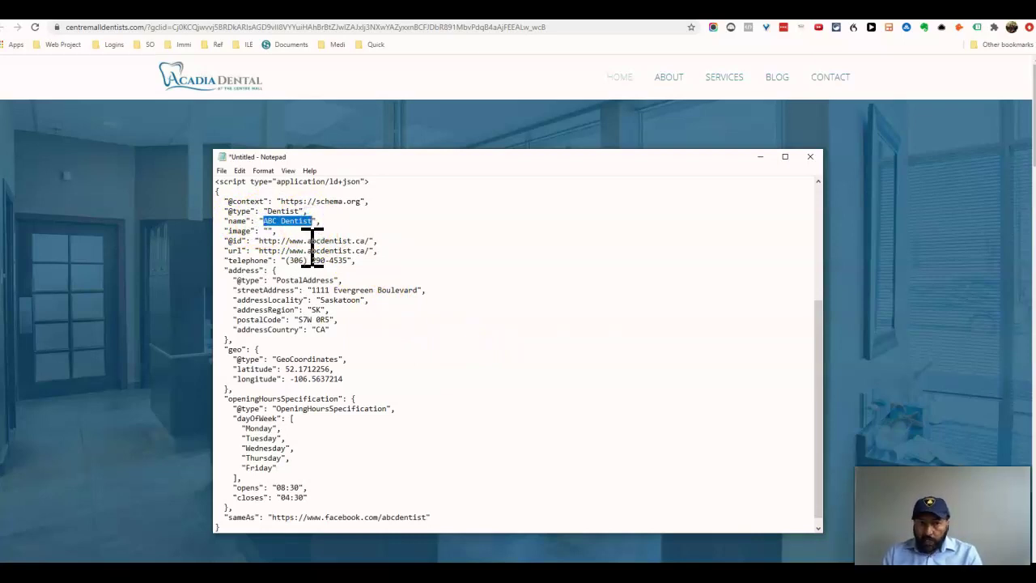
pyautogui.scroll(-1, 323, 320)
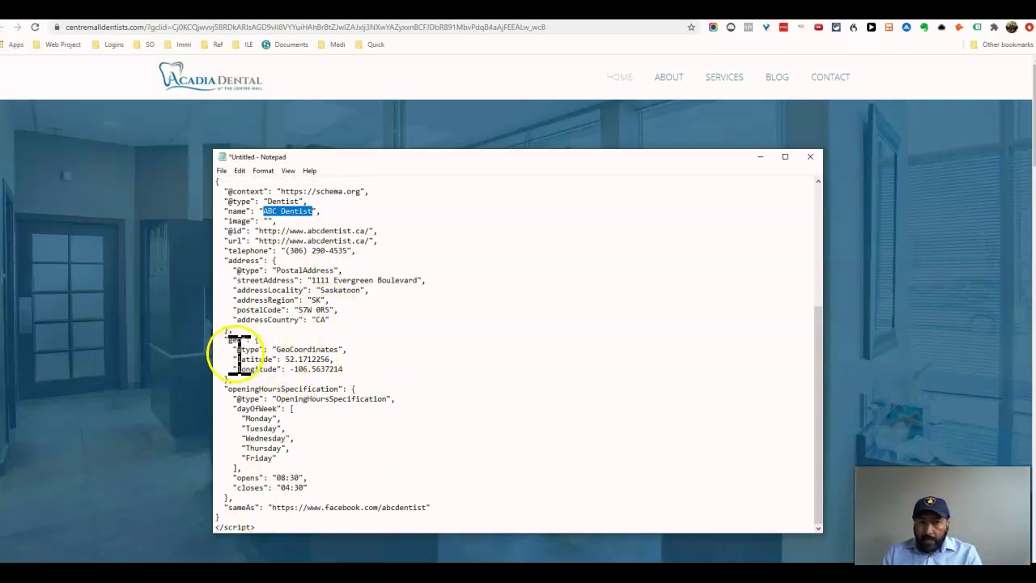
pyautogui.moveTo(232, 349); pyautogui.dragTo(356, 374)
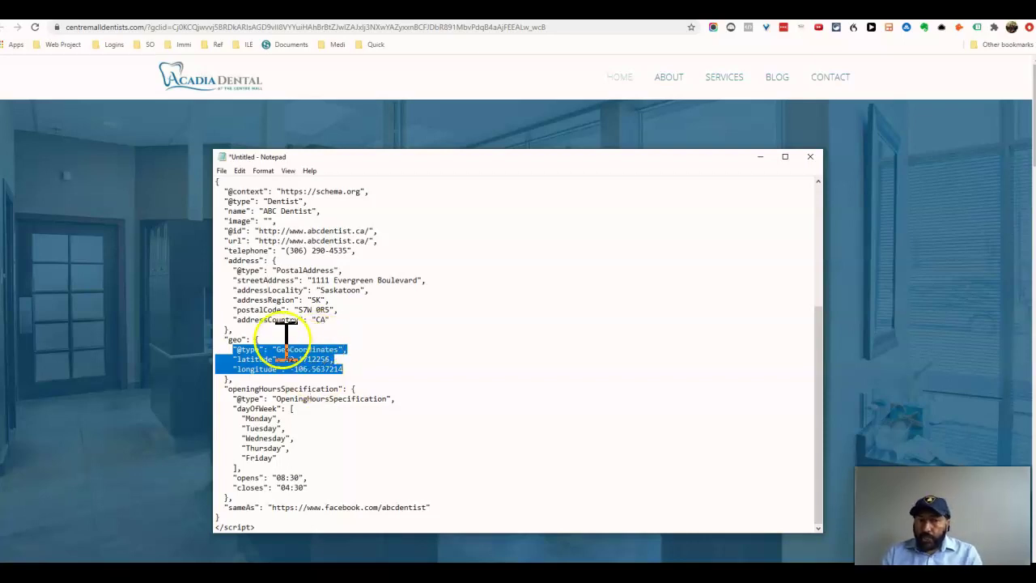
pyautogui.moveTo(343, 370); pyautogui.dragTo(266, 358)
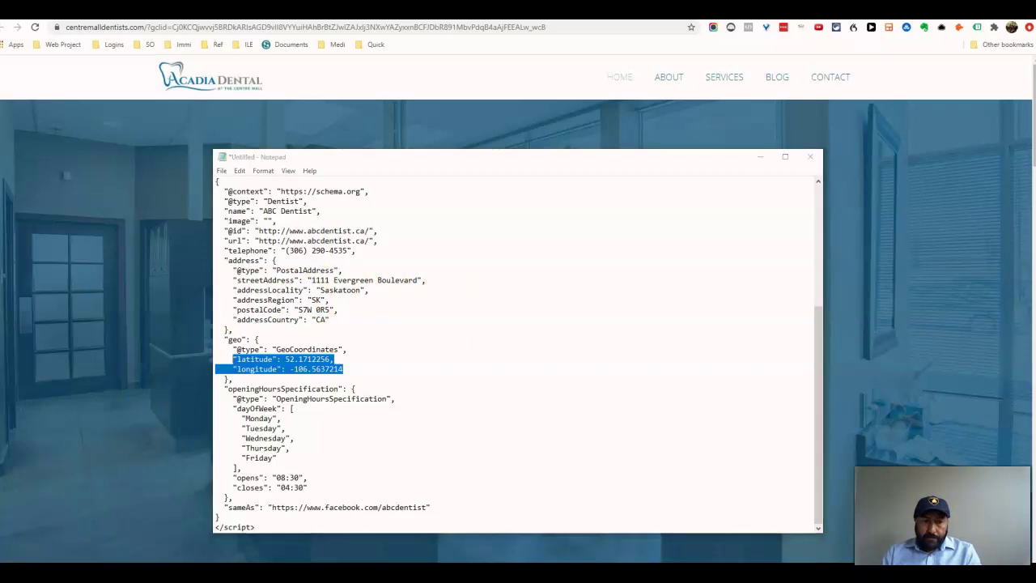
pyautogui.hotkey('alt', 'Tab')
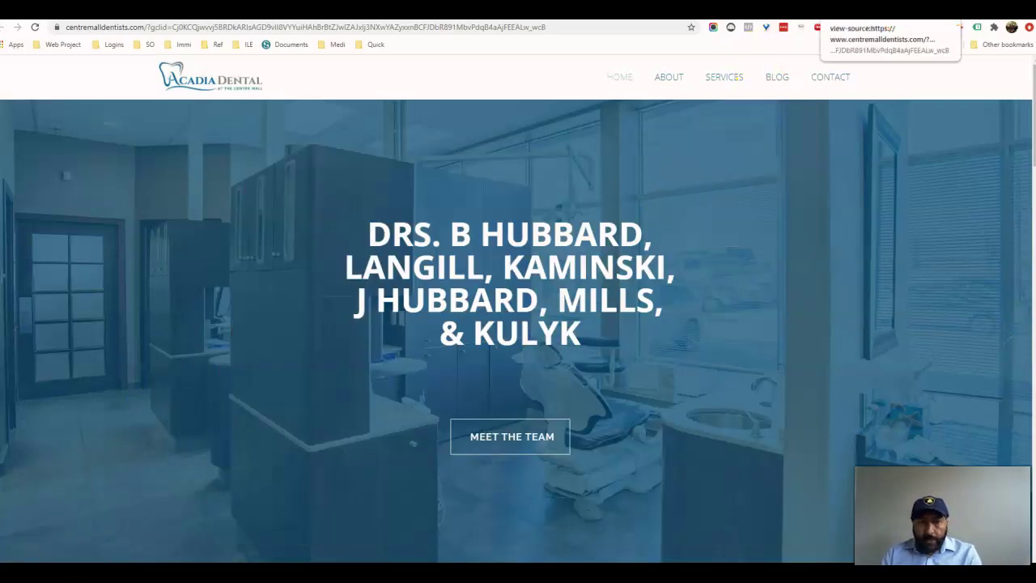
# Highlight the application/ld+json WebSite script in Acadia Dental's source, ending before mi_version.
pyautogui.click(890, 27)
pyautogui.hotkey('ctrl', 'w')
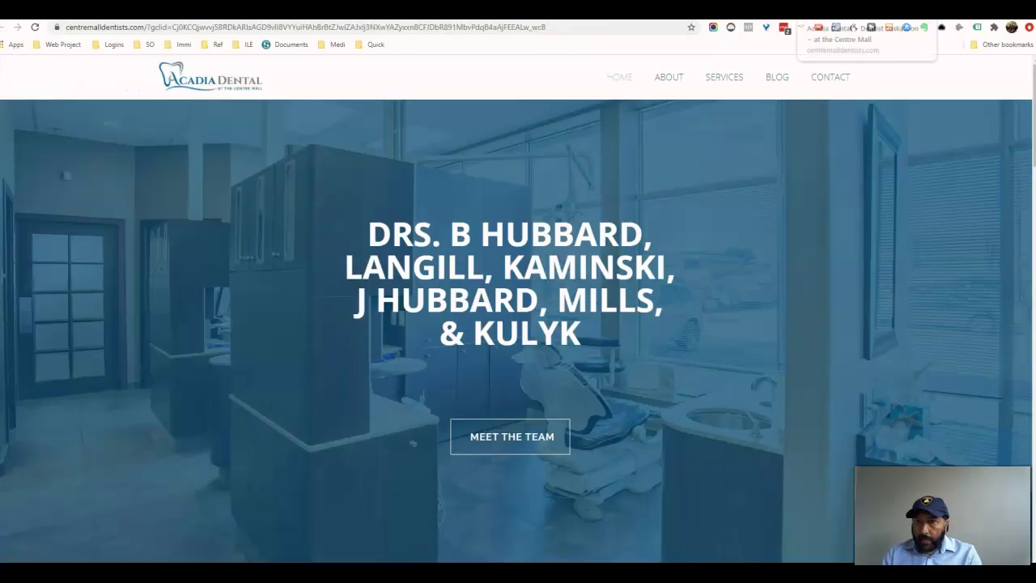
pyautogui.hotkey('ctrl', 'Tab')
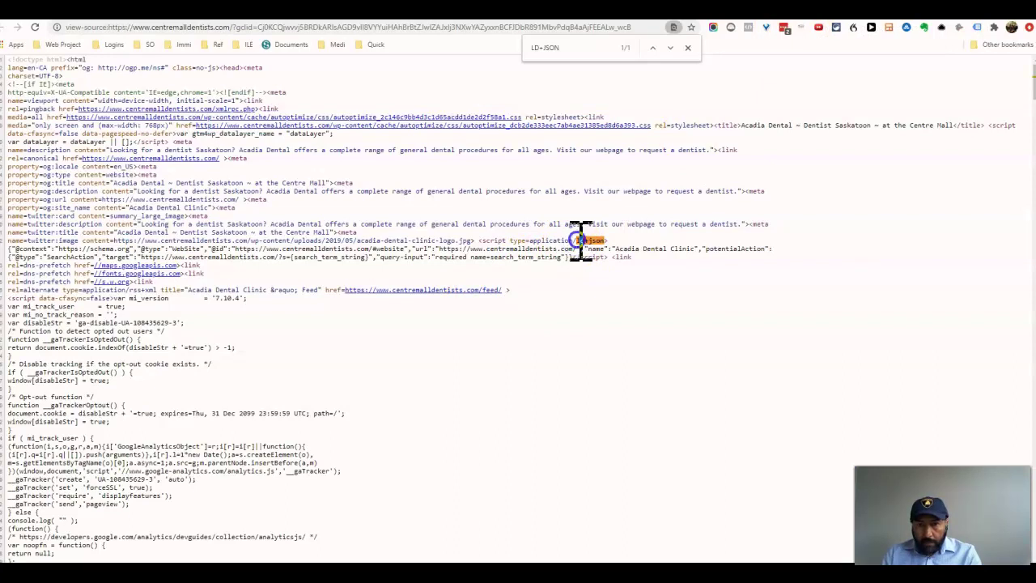
pyautogui.moveTo(479, 240)
pyautogui.mouseDown()
pyautogui.moveTo(446, 266)
pyautogui.moveTo(213, 277)
pyautogui.moveTo(104, 266)
pyautogui.moveTo(116, 248)
pyautogui.moveTo(146, 283)
pyautogui.moveTo(74, 300)
pyautogui.moveTo(240, 301)
pyautogui.mouseUp()
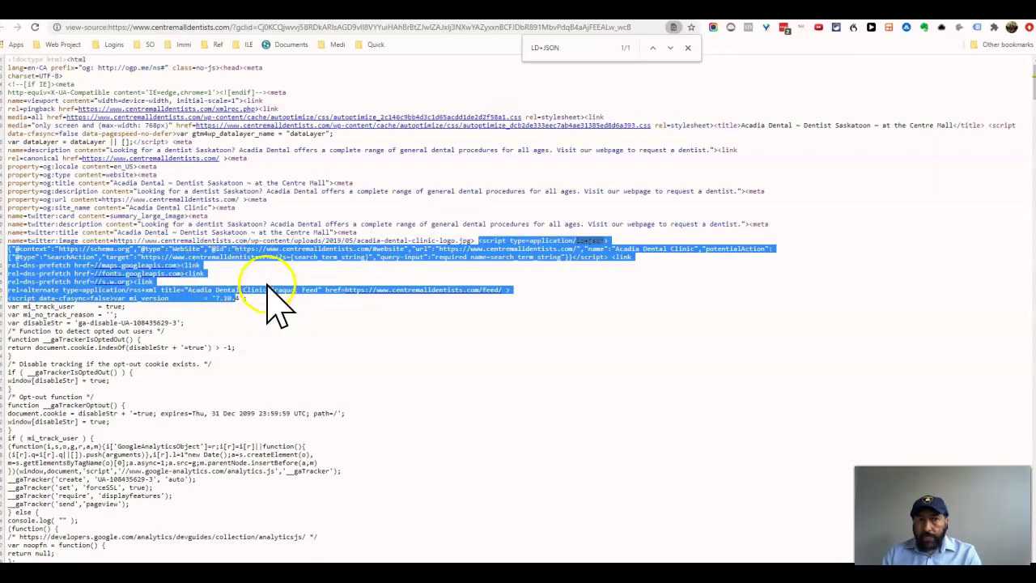
pyautogui.moveTo(267, 285)
pyautogui.mouseDown()
pyautogui.moveTo(210, 276)
pyautogui.moveTo(478, 282)
pyautogui.moveTo(403, 275)
pyautogui.mouseUp()
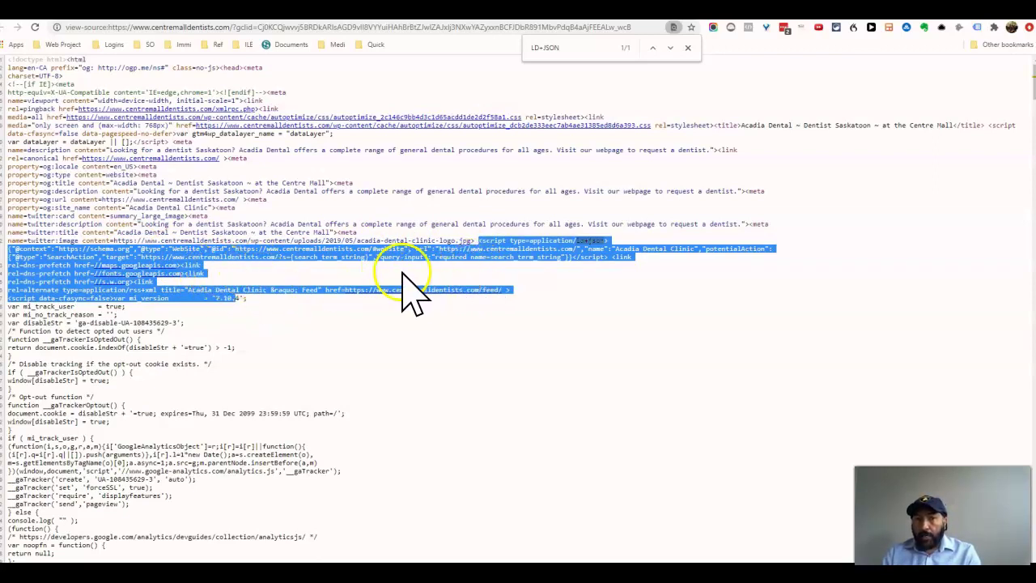